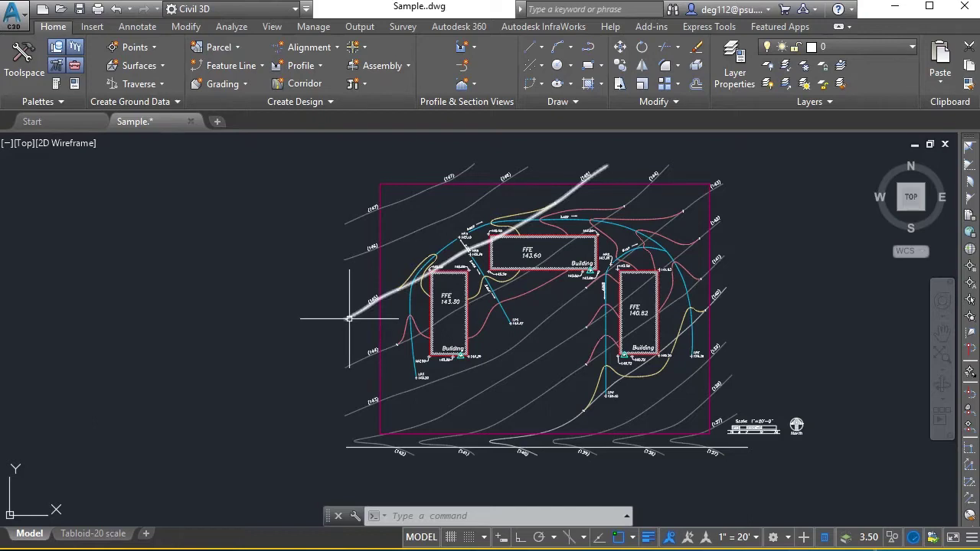
- Check the layers and elevations of several contour lines, including the 146 contour
left_click(350, 257)
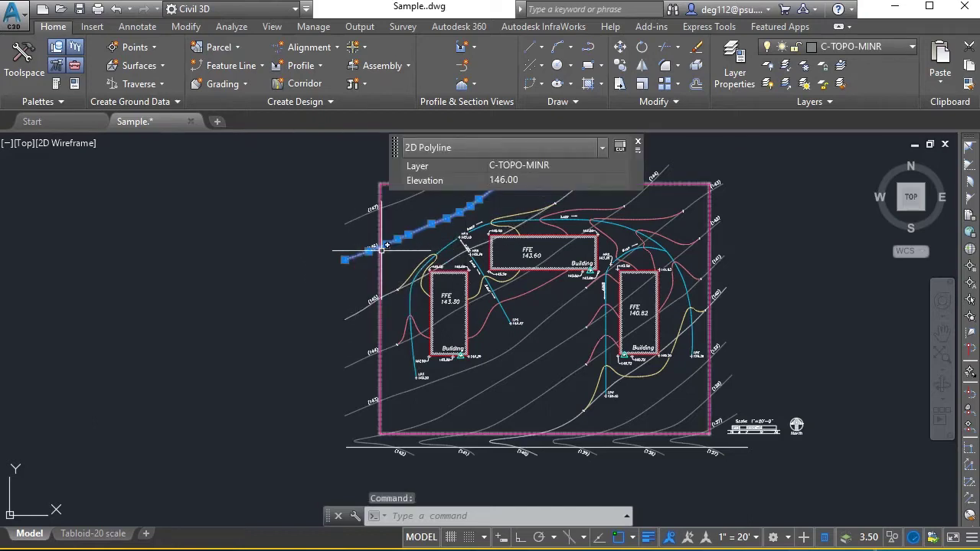
key("Escape")
key("Escape")
left_click(357, 314)
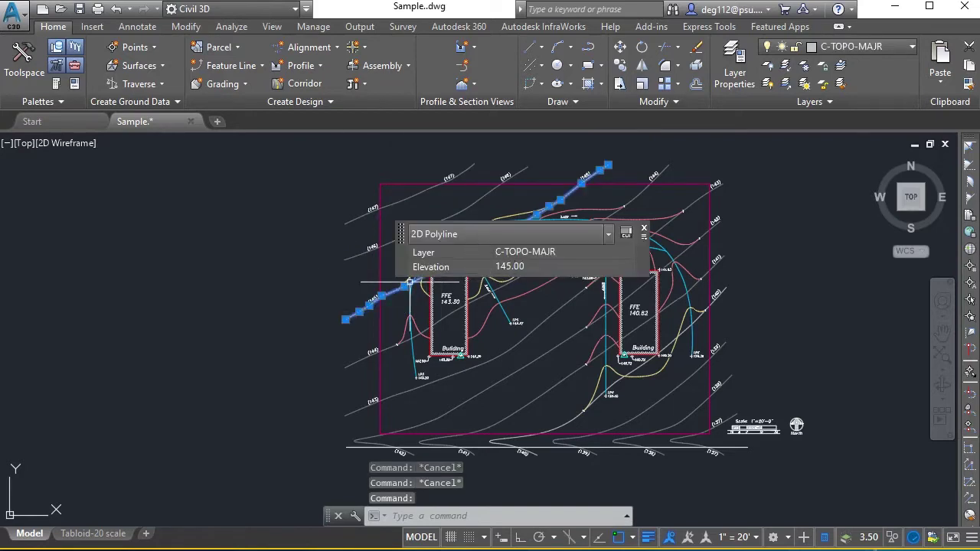
key("Escape")
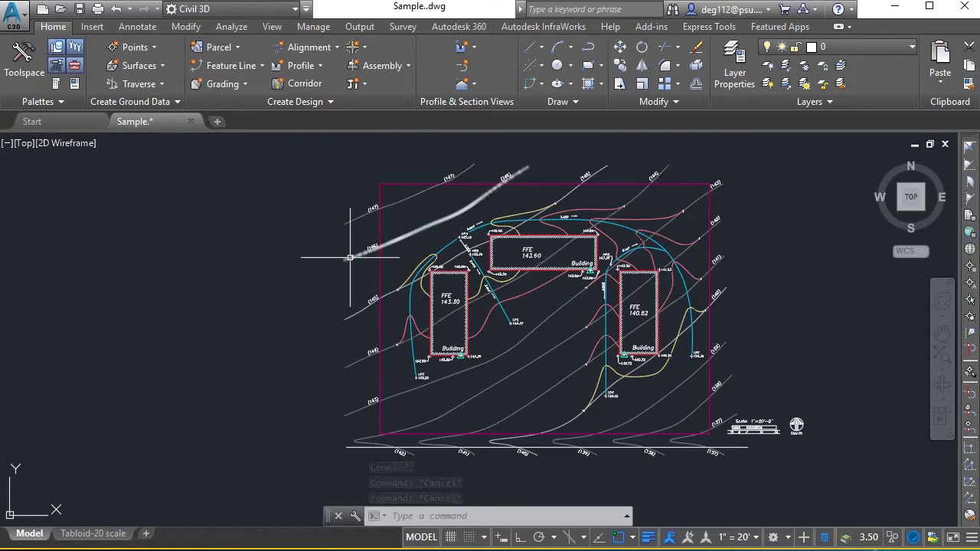
left_click(350, 260)
key("Escape")
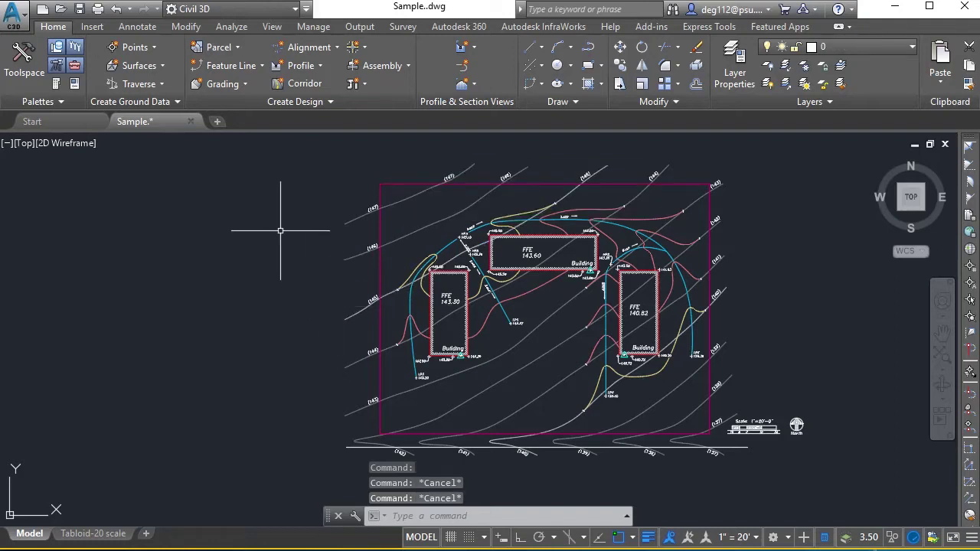
- Create a TIN surface named 'Existing' on C-TOPO with the Contours 1' and 5' (Background) style
left_click(162, 65)
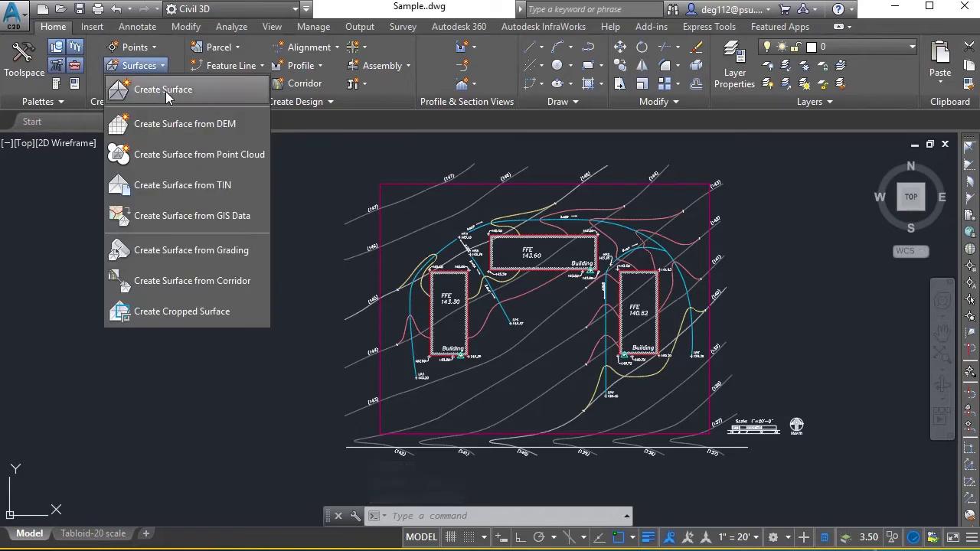
left_click(165, 91)
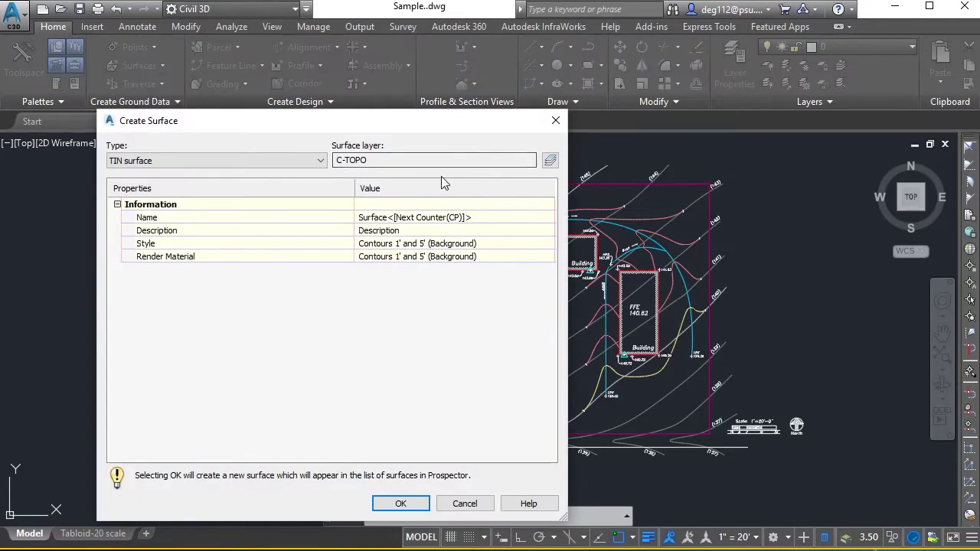
left_click(445, 218)
left_click(548, 219)
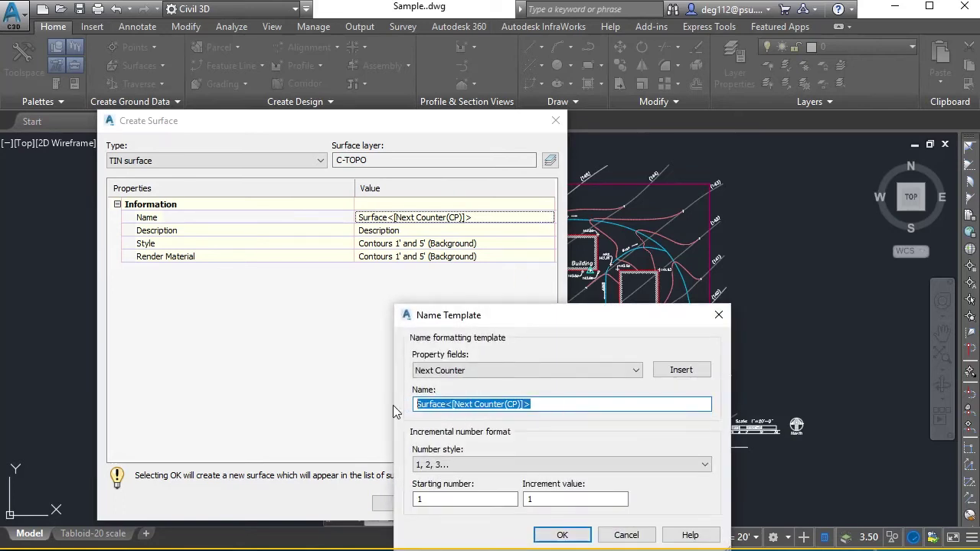
type("Existing")
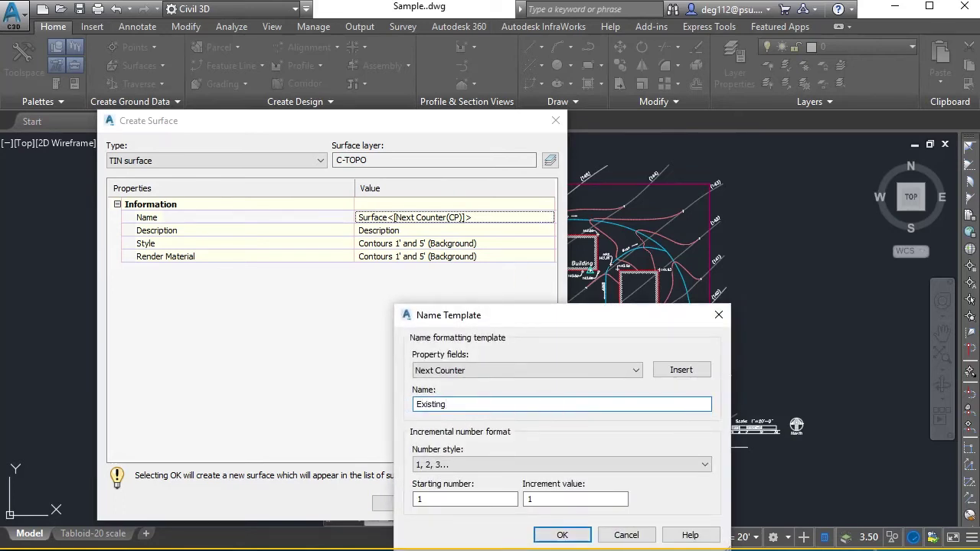
left_click(562, 534)
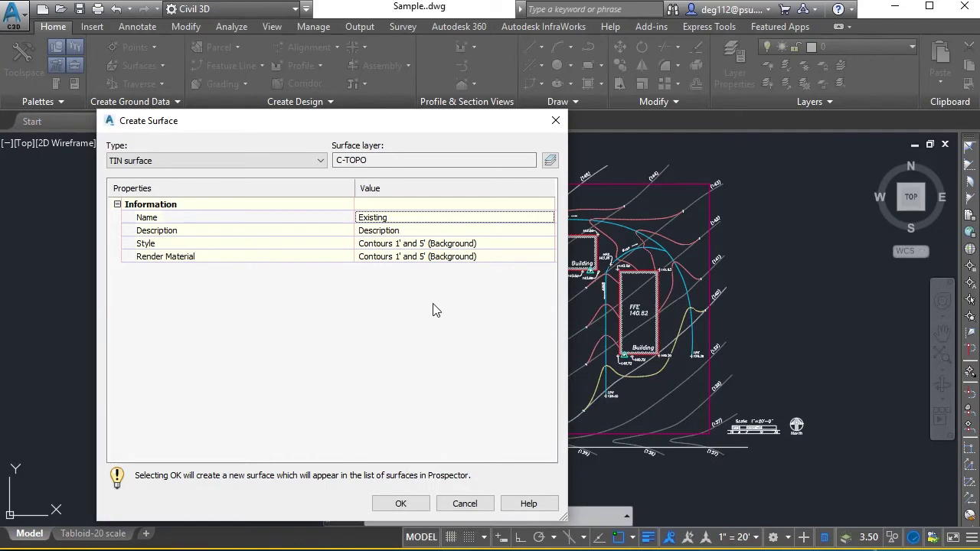
left_click(400, 505)
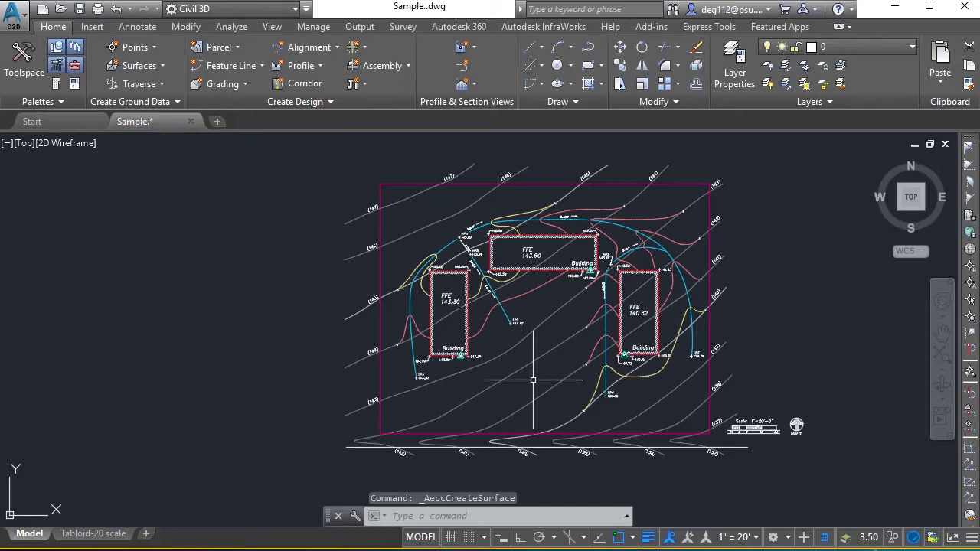
- Isolate the C-TOPO-MINR and C-TOPO-MAJR layers by selecting a minor and a major contour
left_click(344, 260)
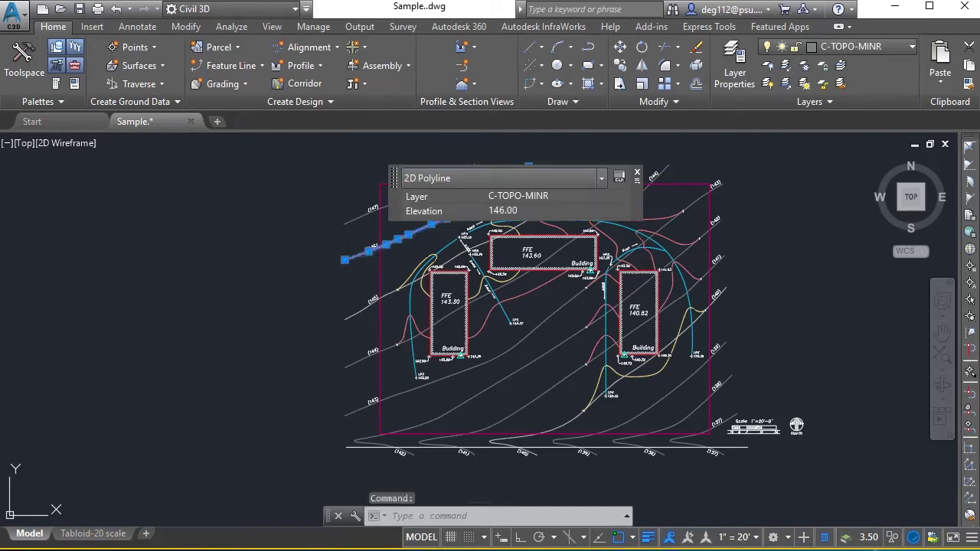
left_click(351, 316)
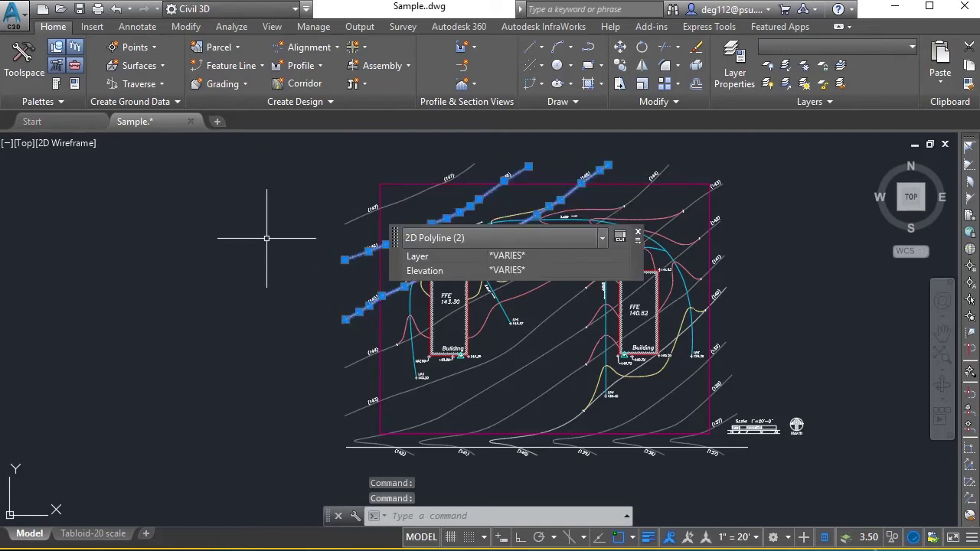
left_click(786, 83)
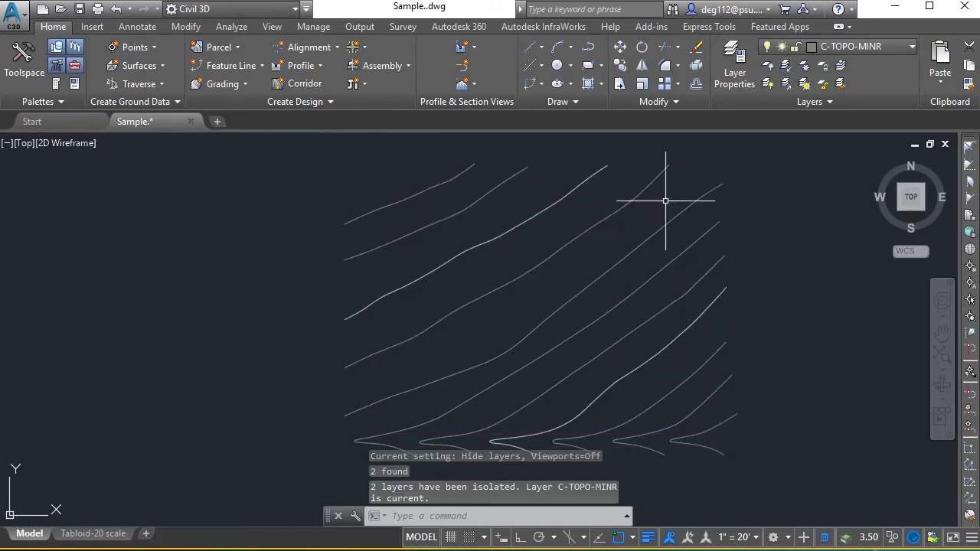
middle_click_drag(579, 278, 584, 265)
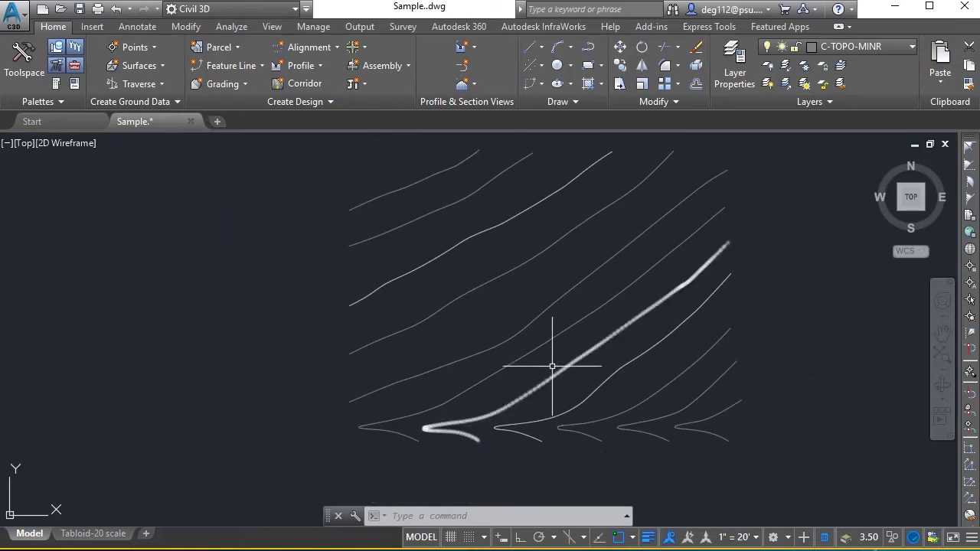
left_click(21, 65)
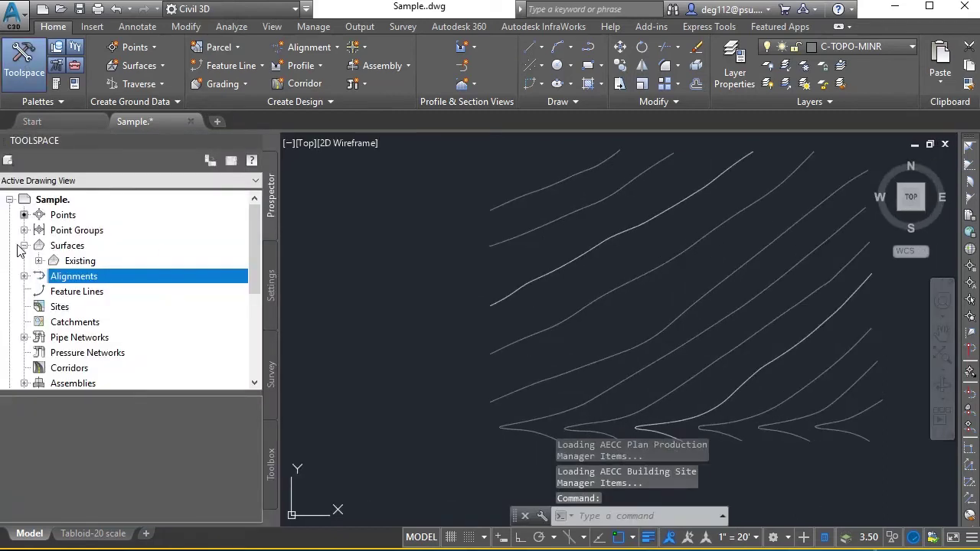
- Add contour data to the Existing surface's definition, keeping the default settings
double_click(24, 245)
left_click(39, 261)
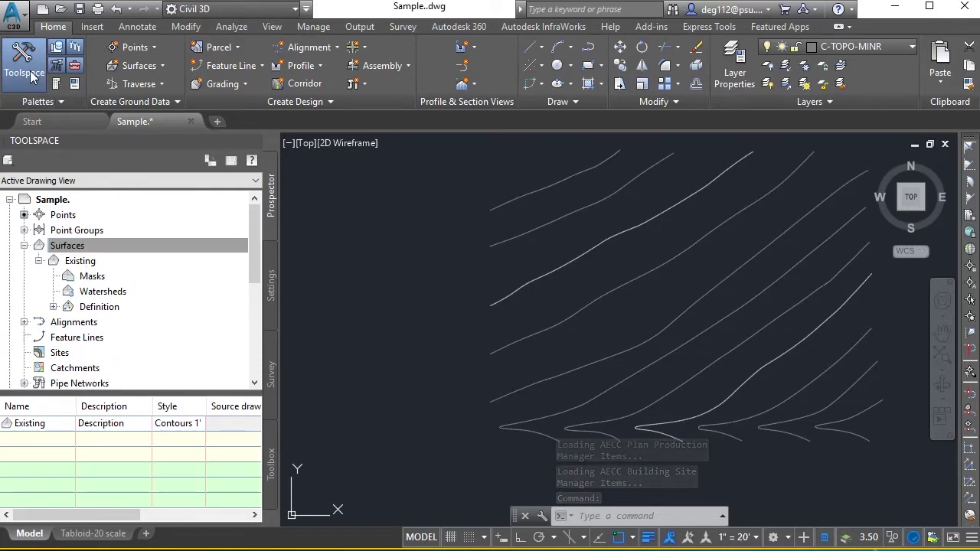
left_click(53, 307)
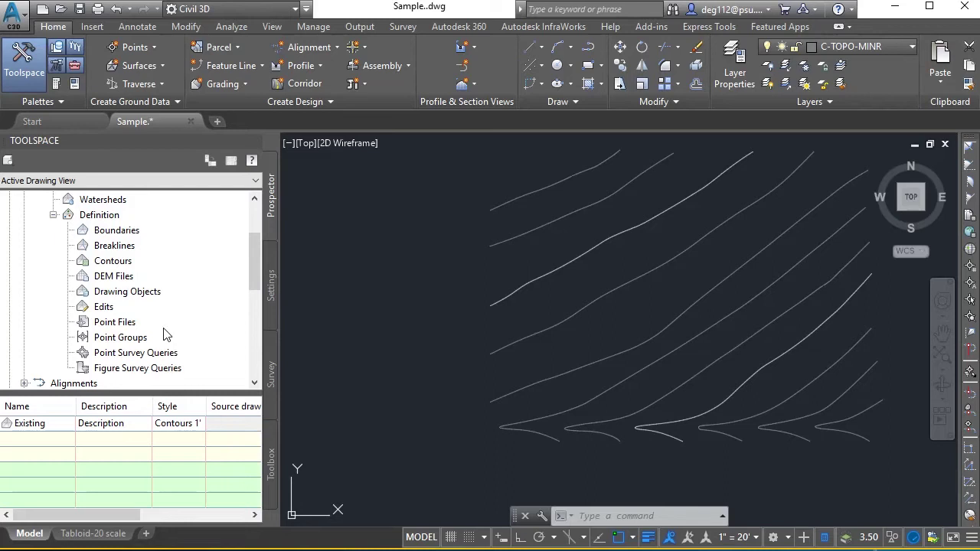
left_click(113, 262)
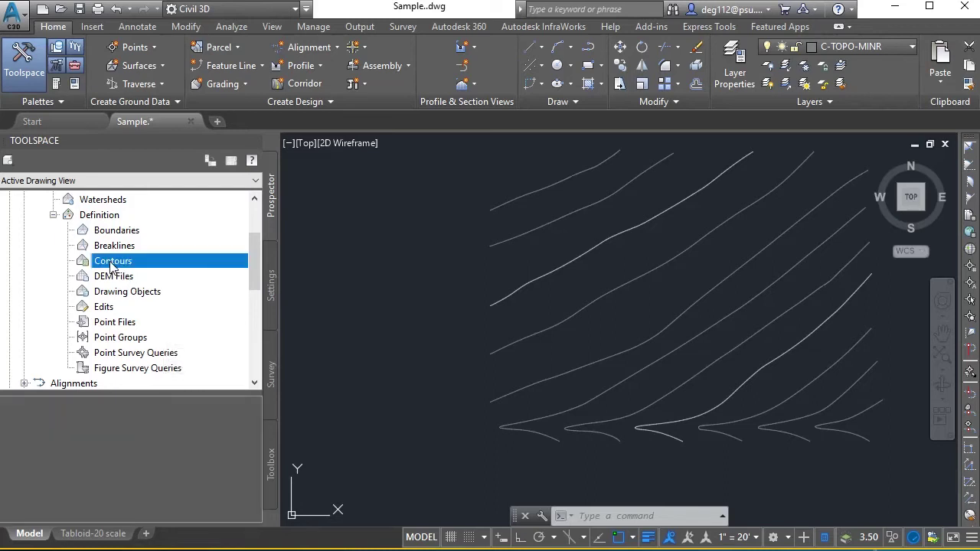
right_click(112, 266)
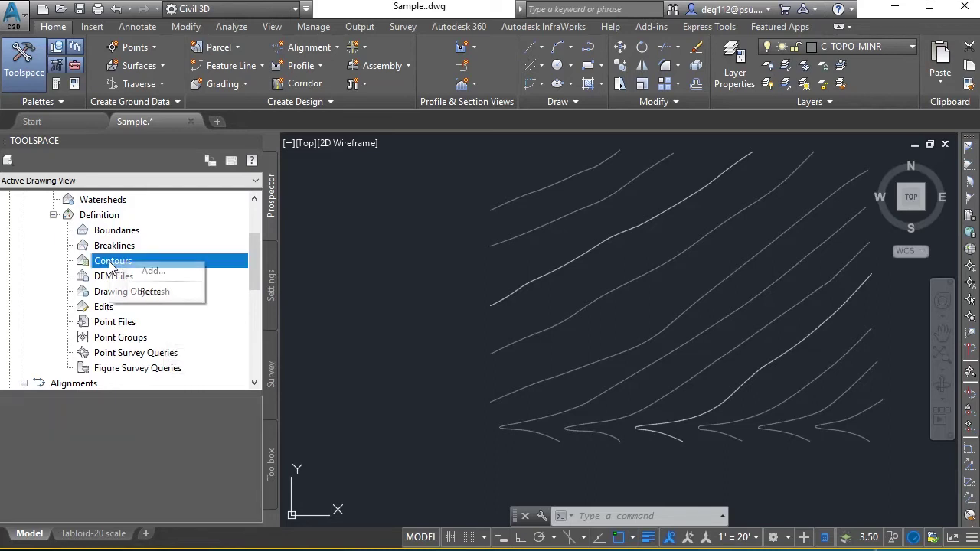
left_click(161, 274)
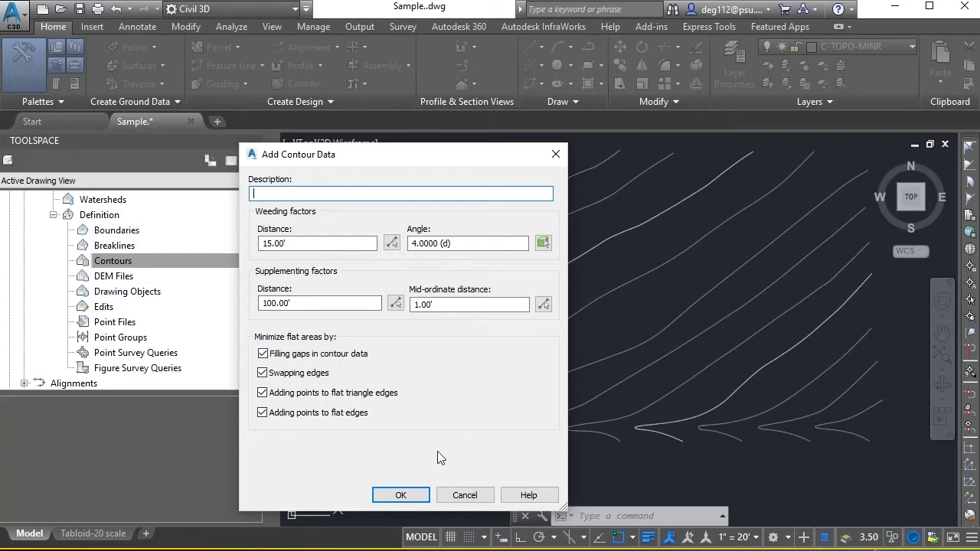
left_click(401, 495)
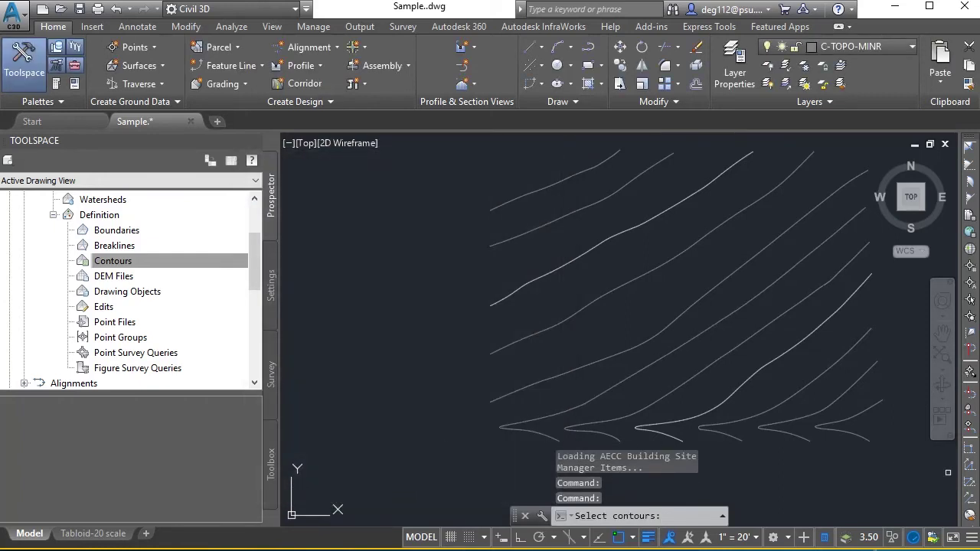
- Window-select all 11 contours as surface data, then unisolate the hidden layers
left_click(890, 484)
left_click(462, 160)
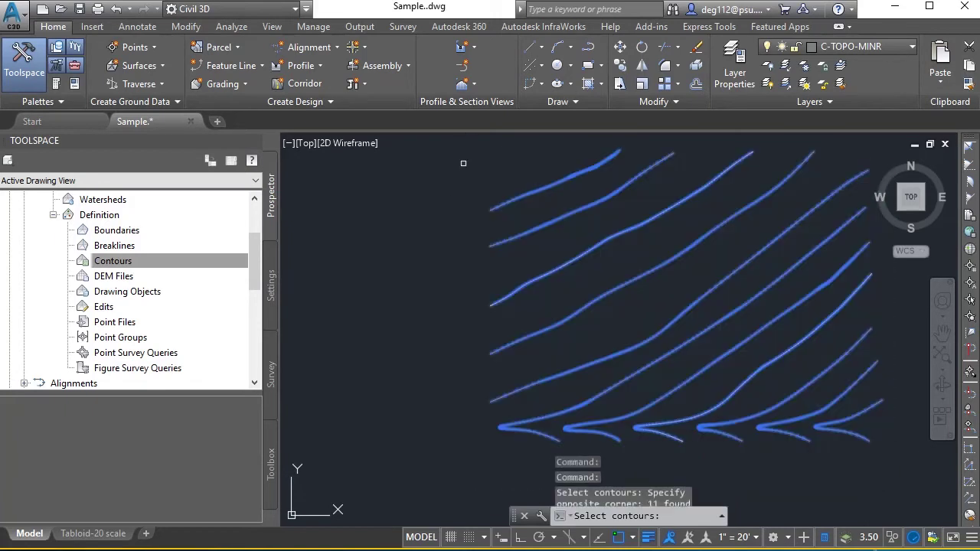
key("Return")
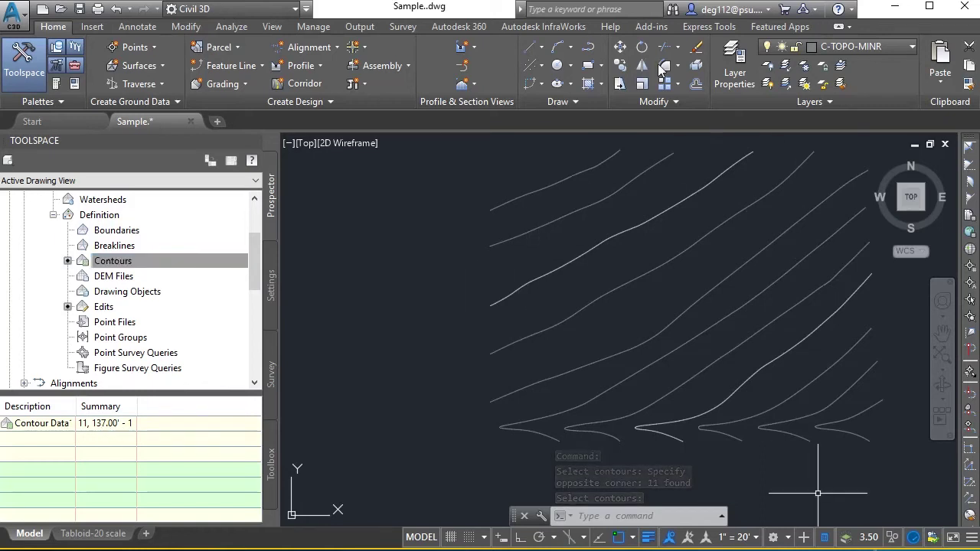
left_click(786, 83)
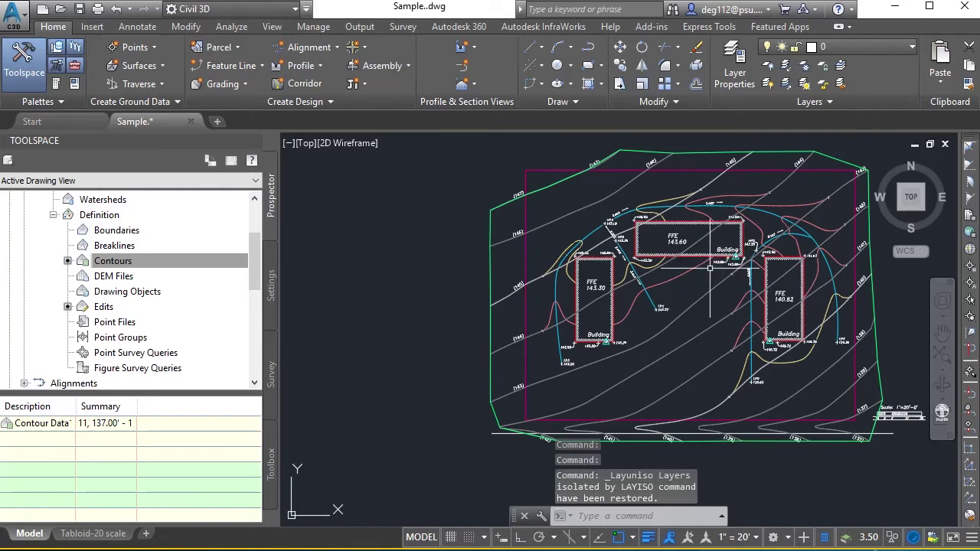
middle_click_drag(687, 222, 618, 234)
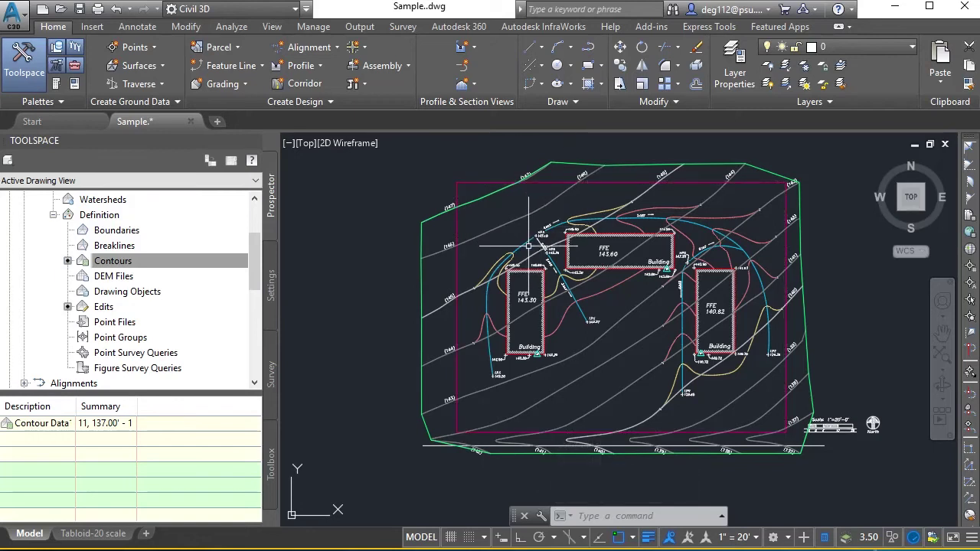
- Switch the Existing surface to the Contours and Triangles style and inspect its mesh
left_click(422, 246)
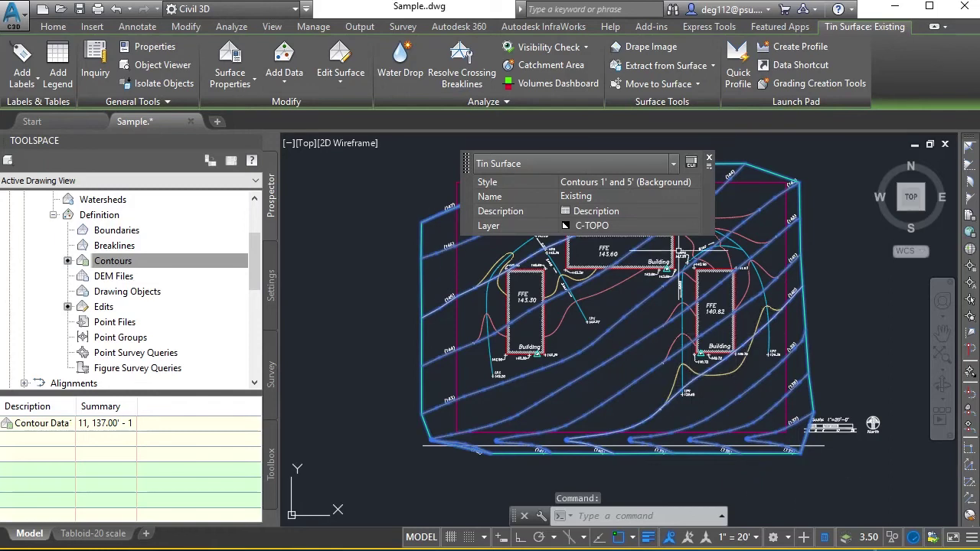
left_click(611, 184)
left_click(613, 187)
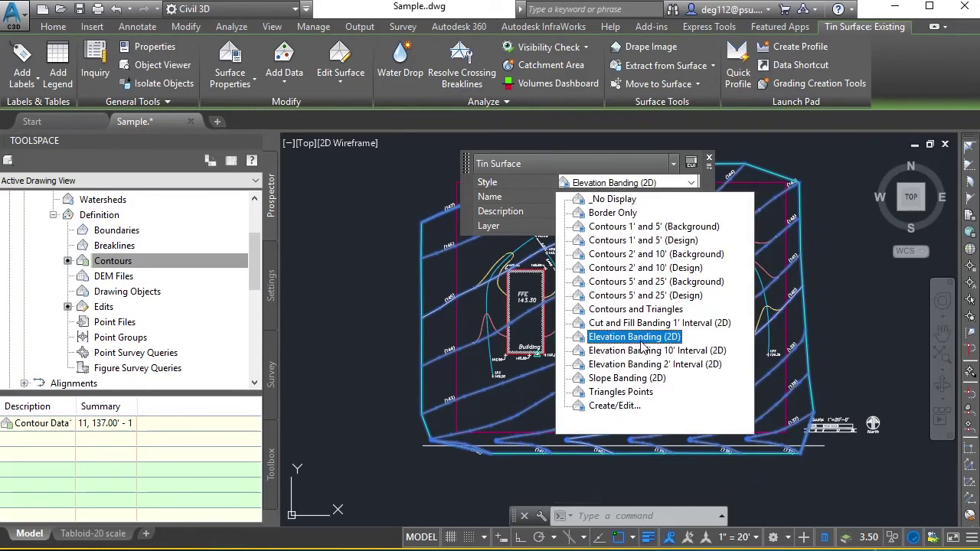
left_click(637, 309)
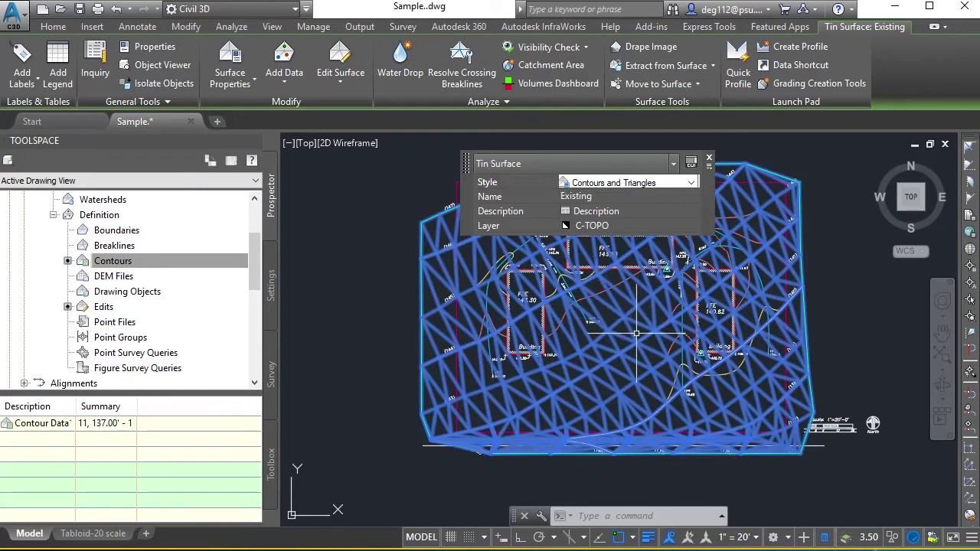
scroll(608, 372, "up", 5)
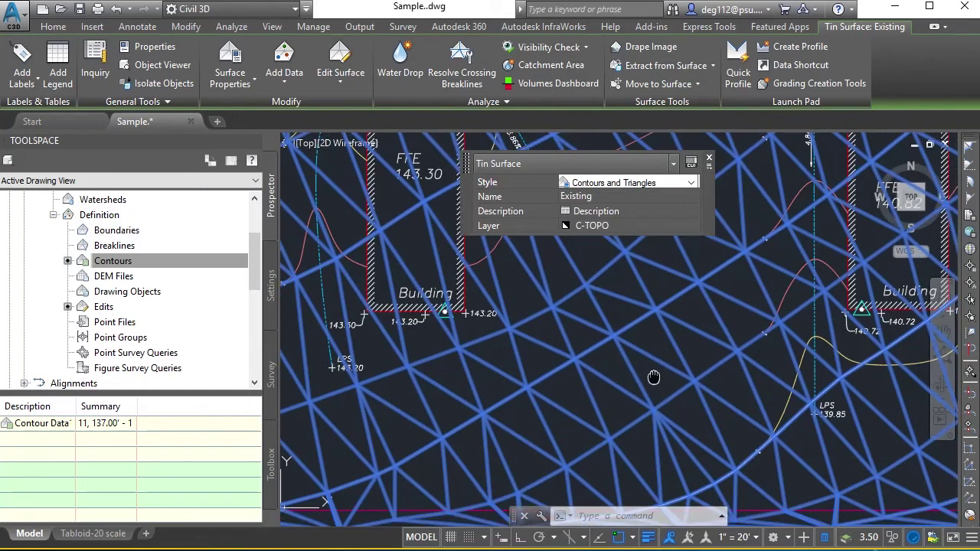
scroll(553, 355, "down", 2)
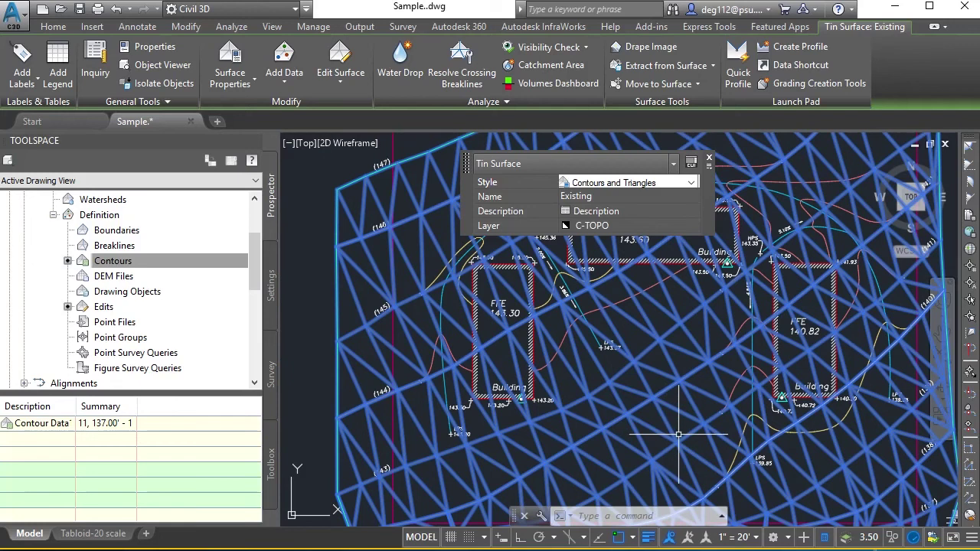
scroll(623, 403, "down", 1)
scroll(595, 416, "up", 4)
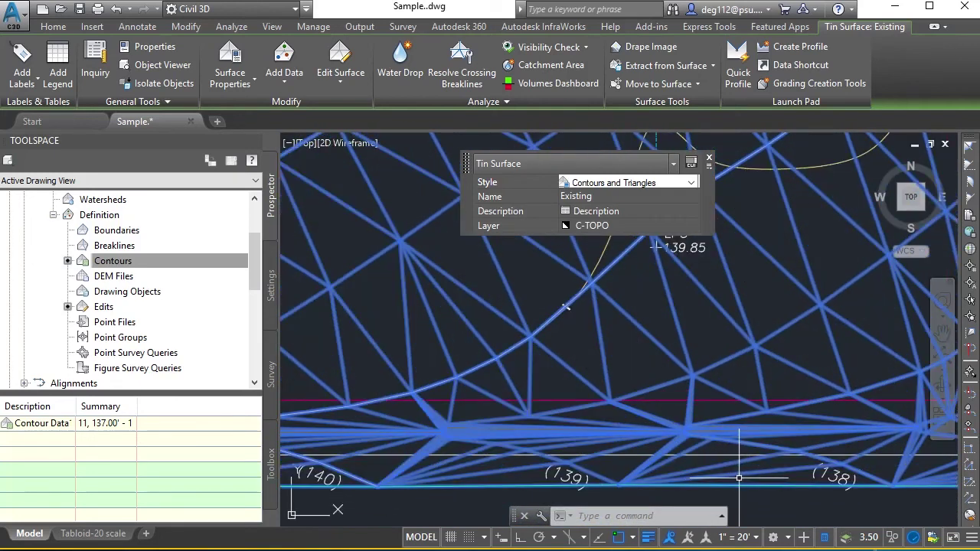
scroll(695, 459, "down", 2)
scroll(743, 459, "down", 2)
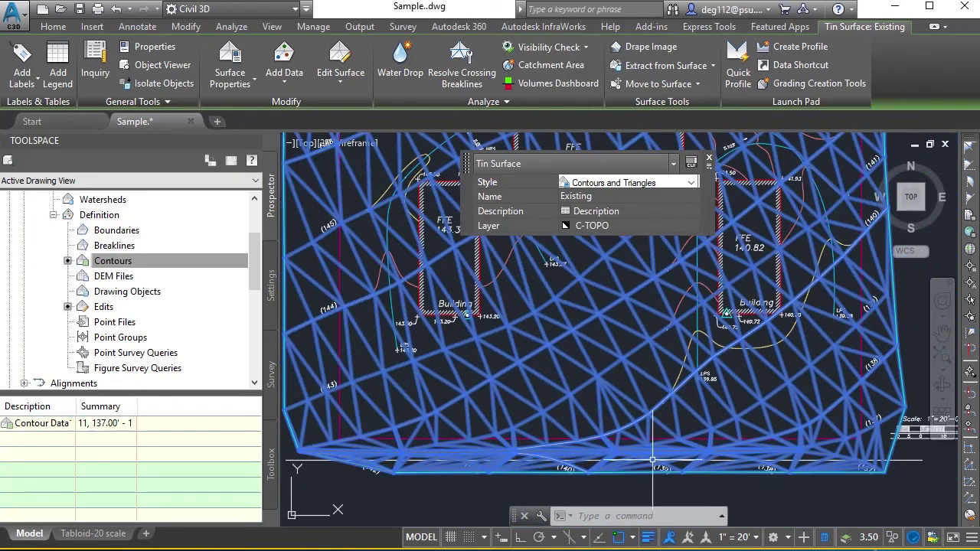
mouse_move(625, 460)
middle_mouse_down()
mouse_move(667, 460)
mouse_move(712, 406)
mouse_move(666, 457)
middle_mouse_up()
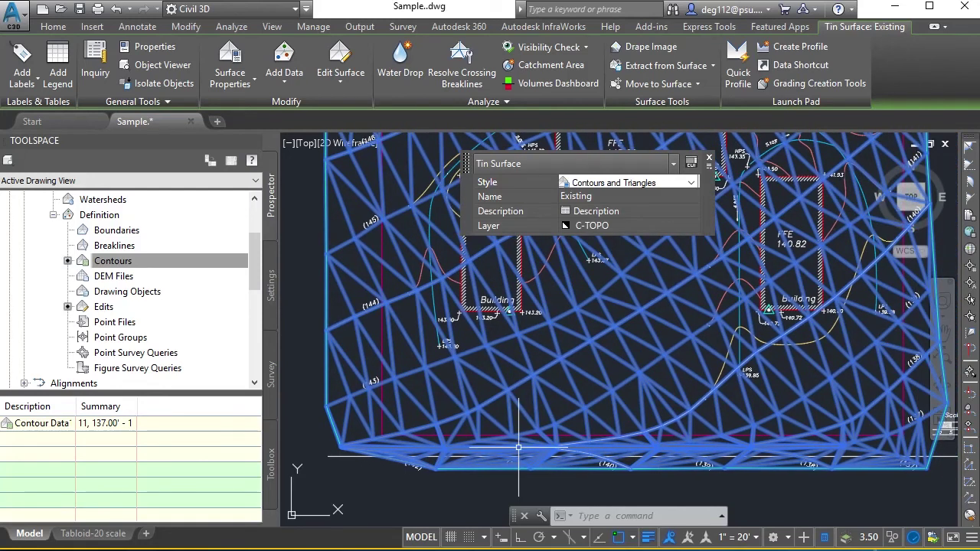
key("Escape")
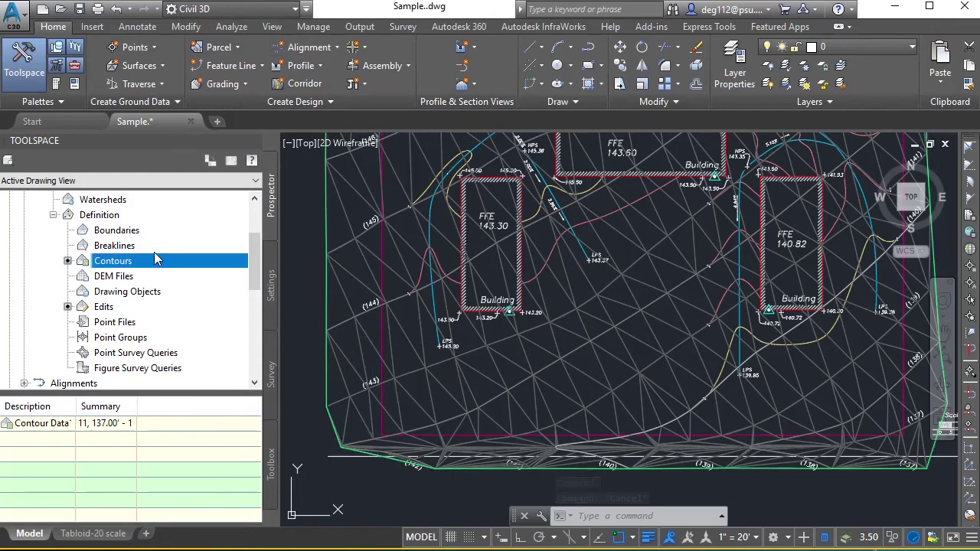
- Add outer boundary Boundary1 to Existing by picking the green property line polyline
left_click(117, 232)
right_click(119, 234)
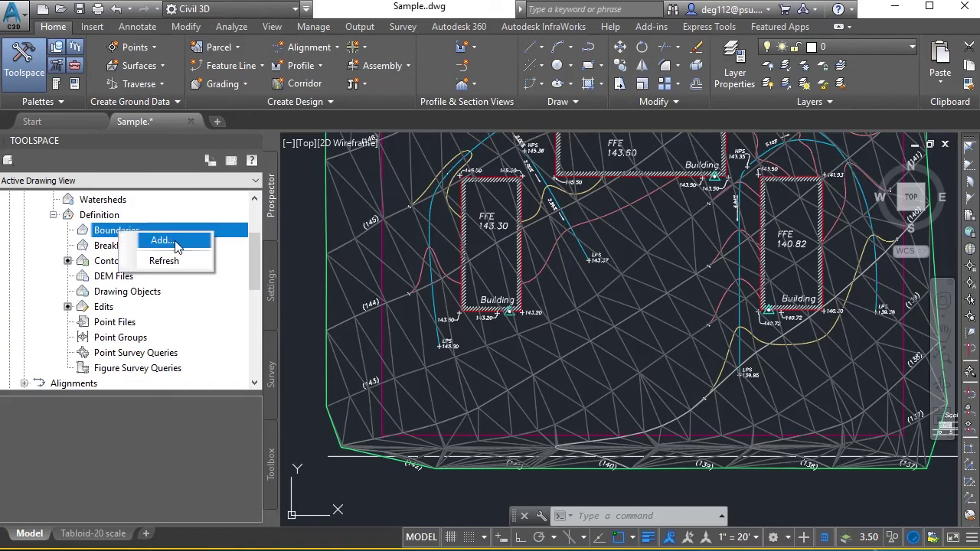
left_click(173, 242)
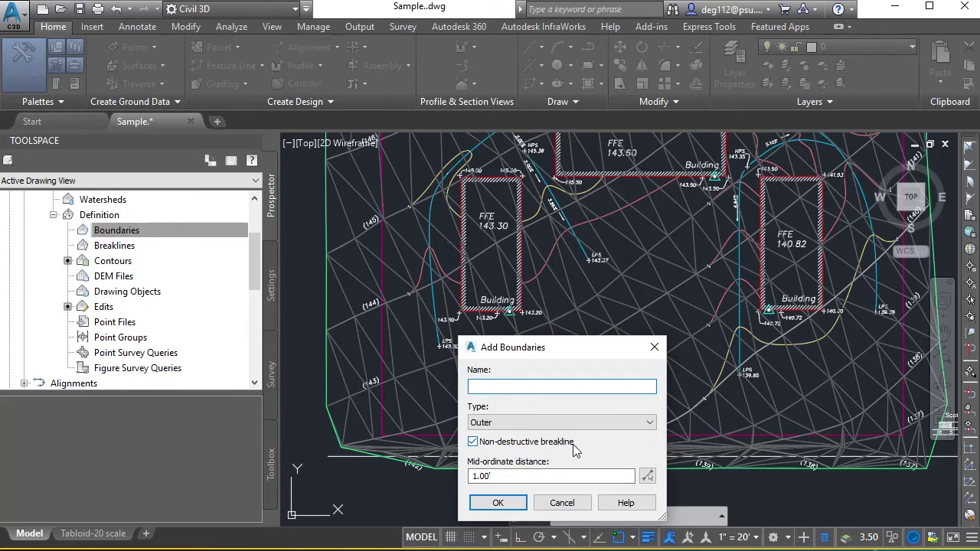
left_click(498, 503)
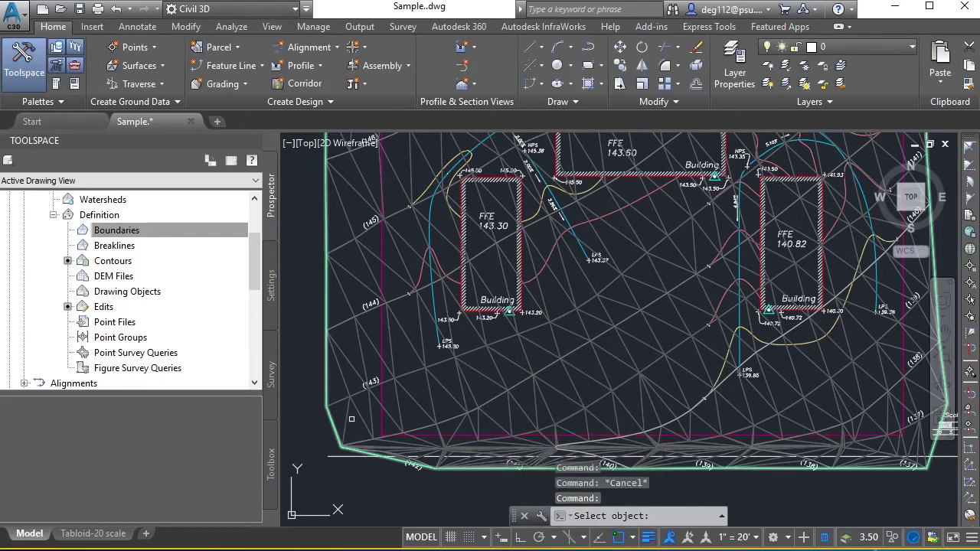
left_click(381, 392)
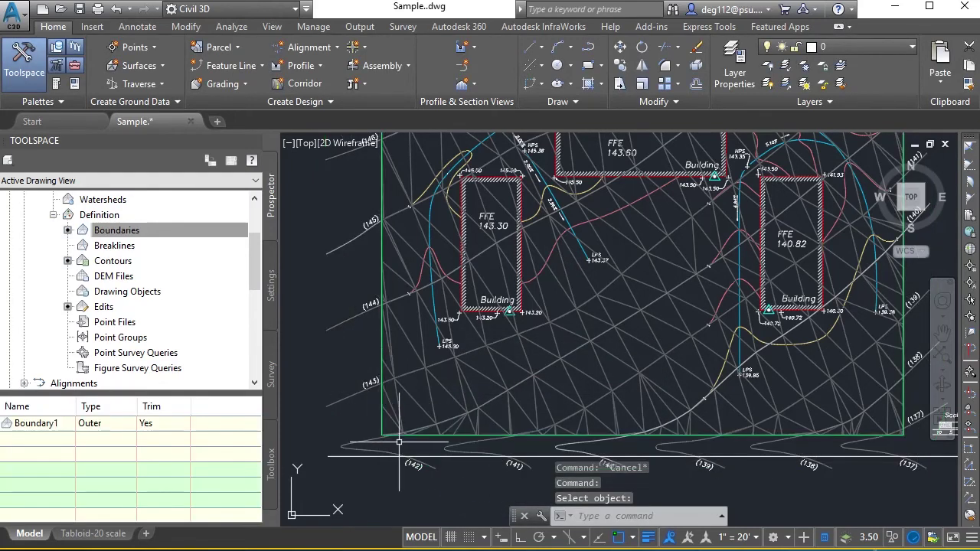
scroll(417, 398, "down", 2)
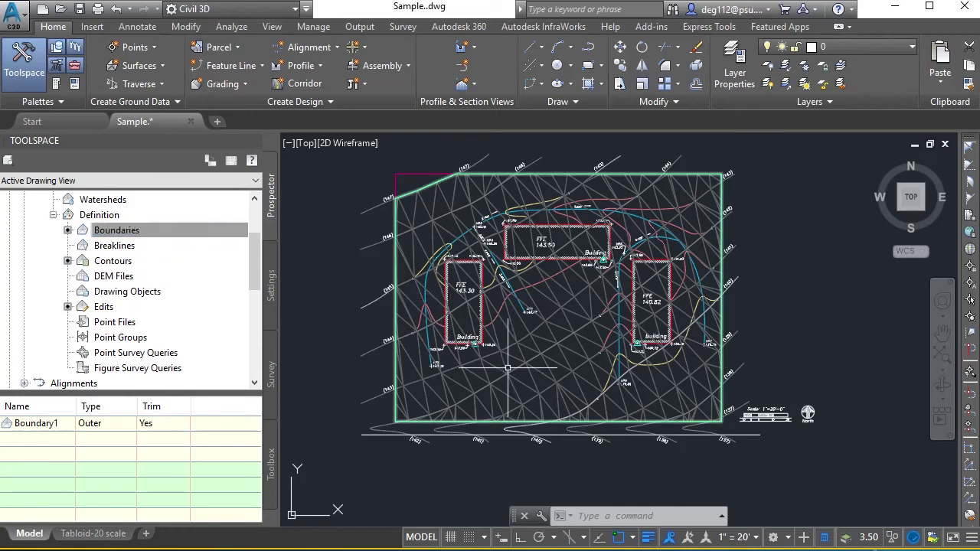
middle_click_drag(544, 359, 574, 362)
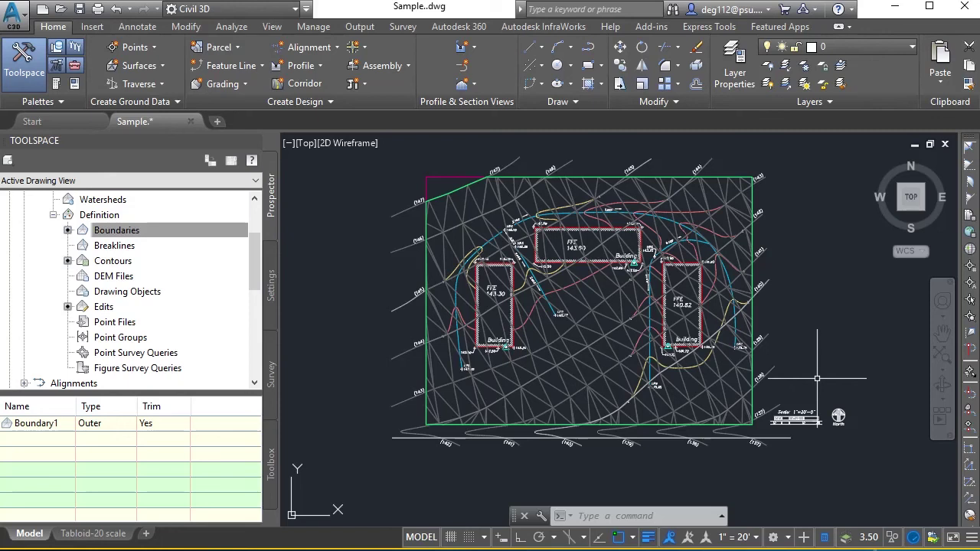
- Change the Existing surface's style to _No Display and close Quick Properties
left_click(584, 337)
left_click(573, 344)
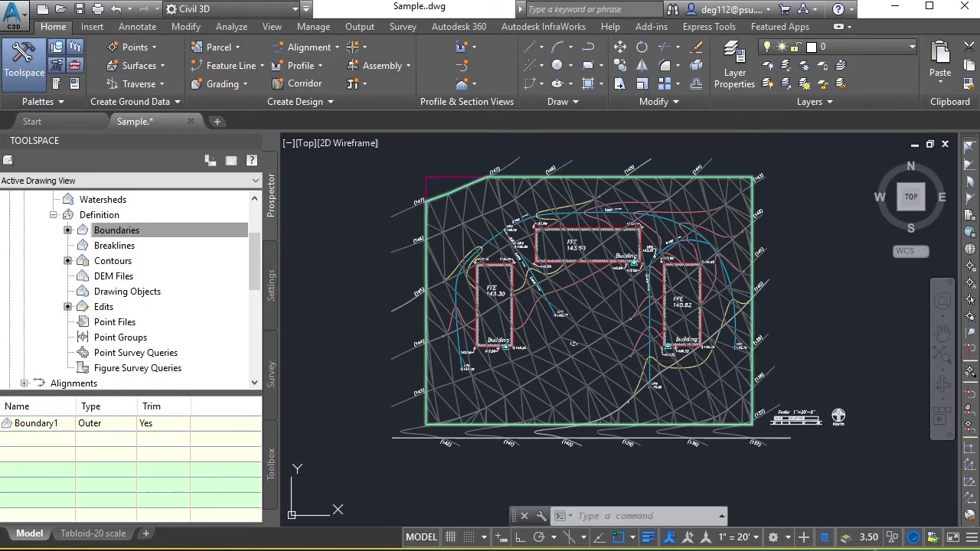
left_click(667, 349)
left_click(729, 258)
left_click(733, 256)
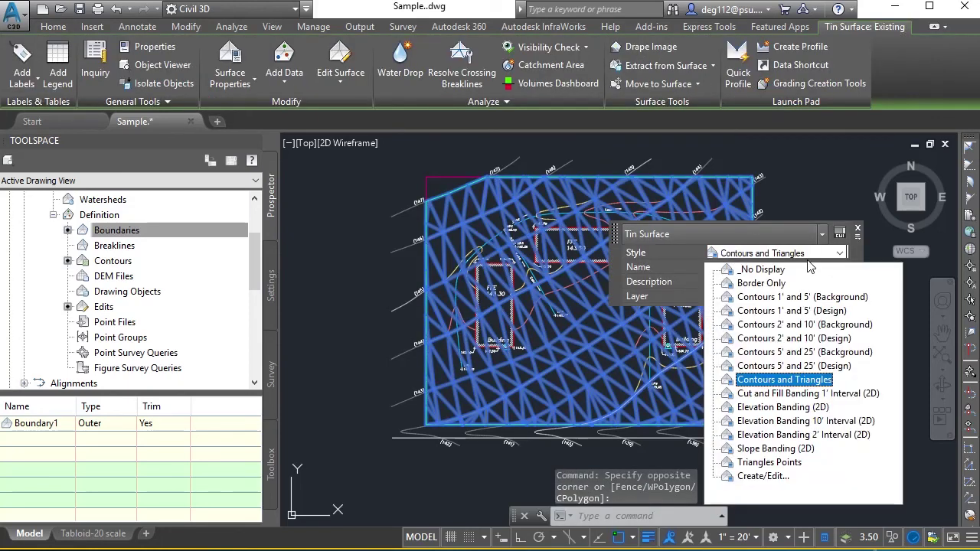
left_click(775, 271)
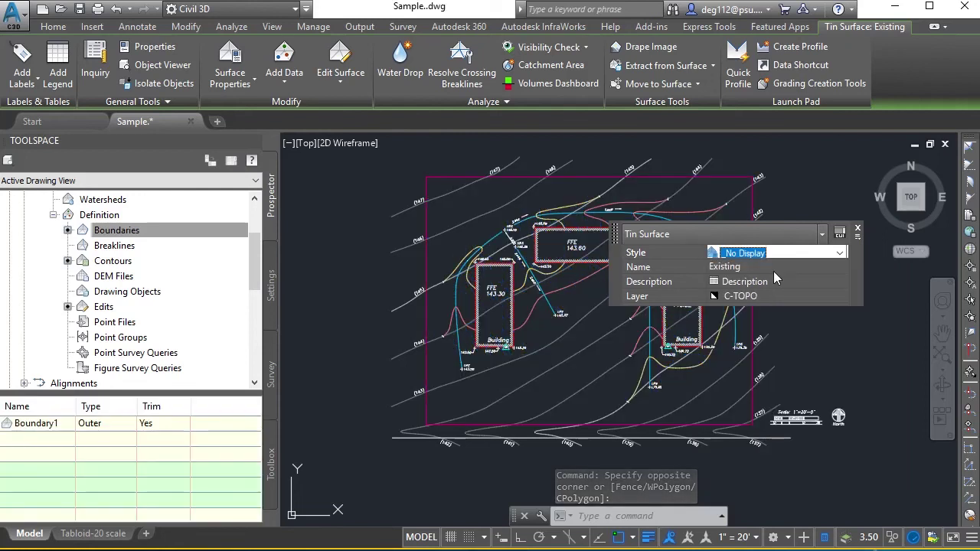
left_click(858, 232)
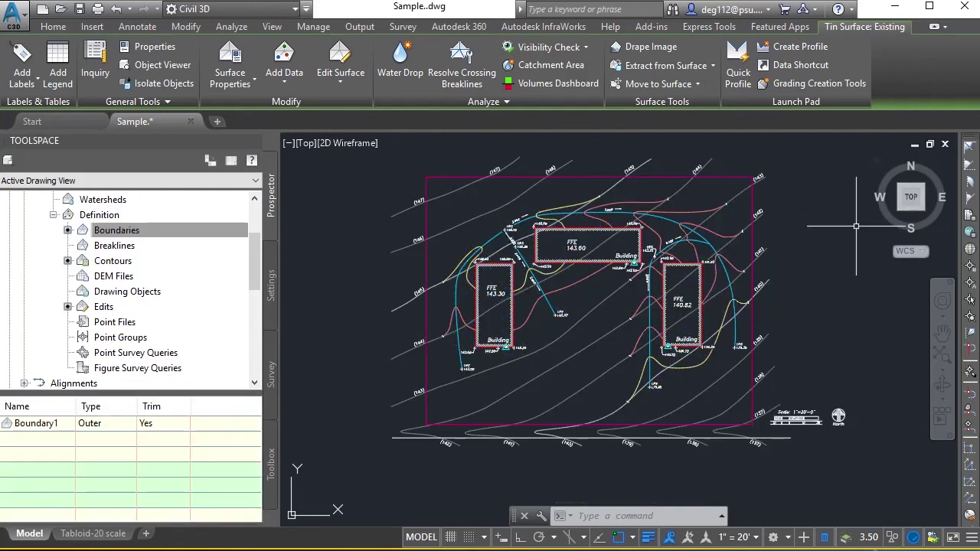
scroll(585, 306, "up", 2)
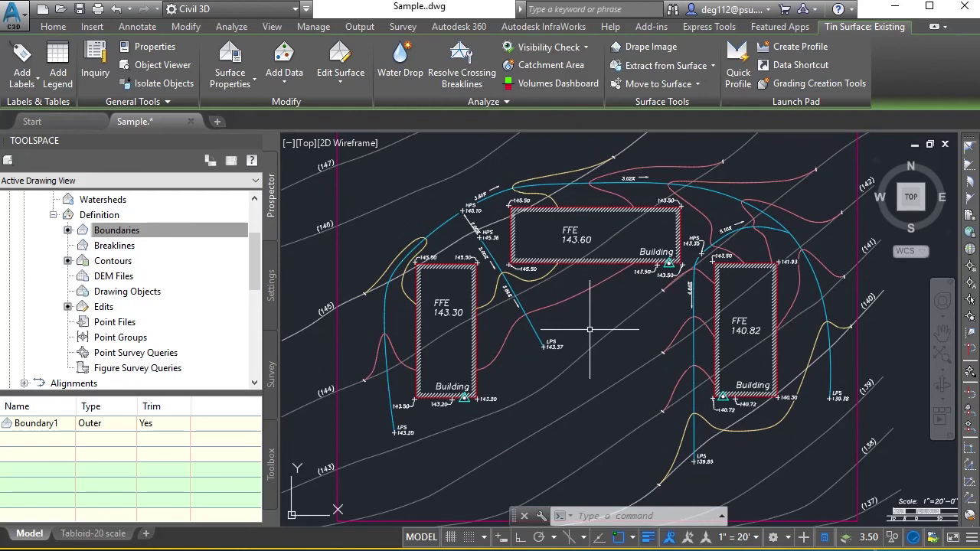
scroll(589, 329, "down", 2)
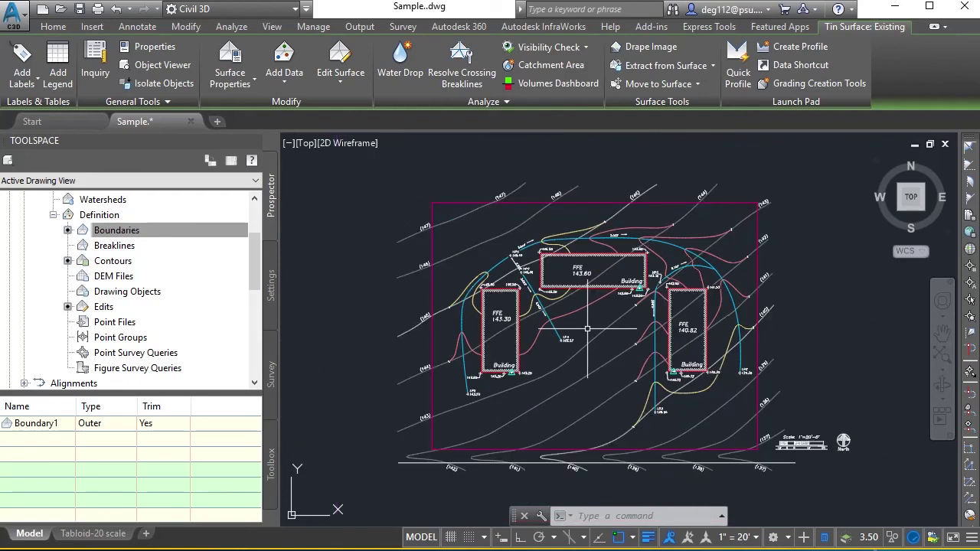